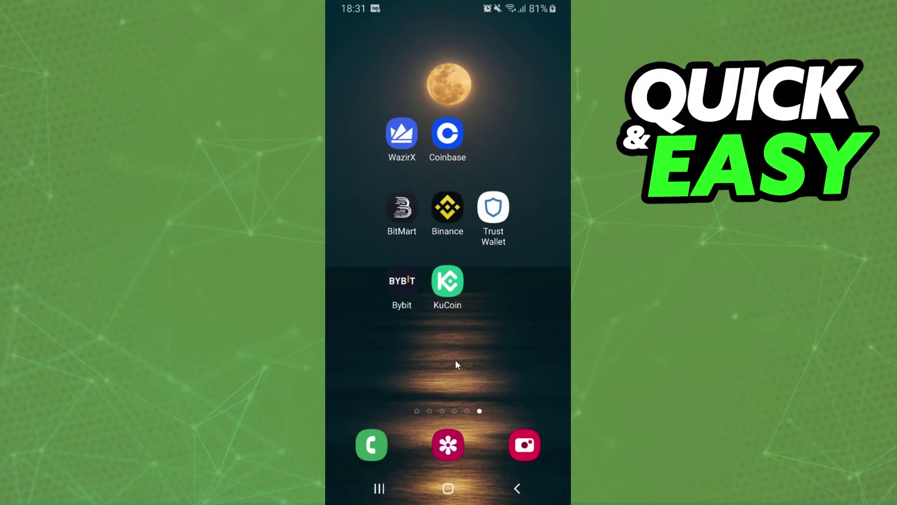
# - Launch Trust Wallet from the Android home screen to view the token list
pyautogui.click(494, 200)
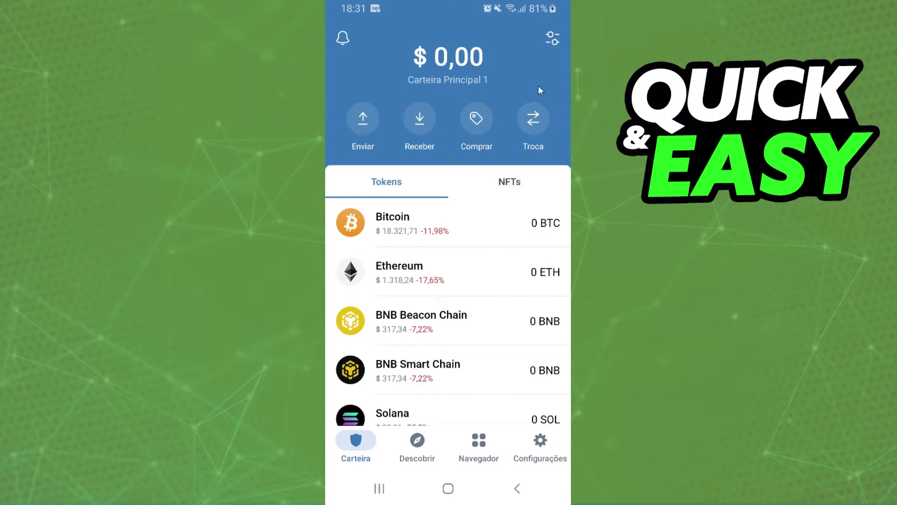
# - Open Trust Wallet's swap screen, initially paying BNB for UNI BEP20
pyautogui.click(536, 122)
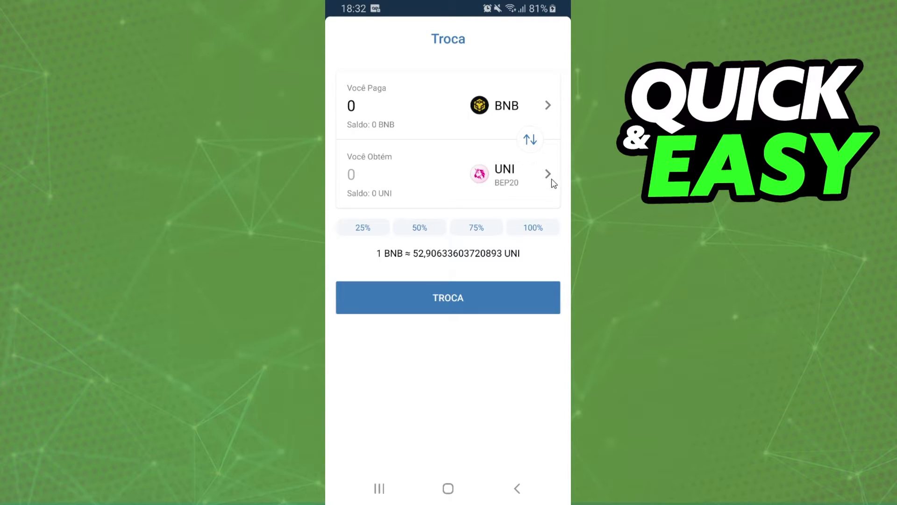
# - Search for Uniswap and pick Uniswap ERC20 as the swap token
pyautogui.click(509, 107)
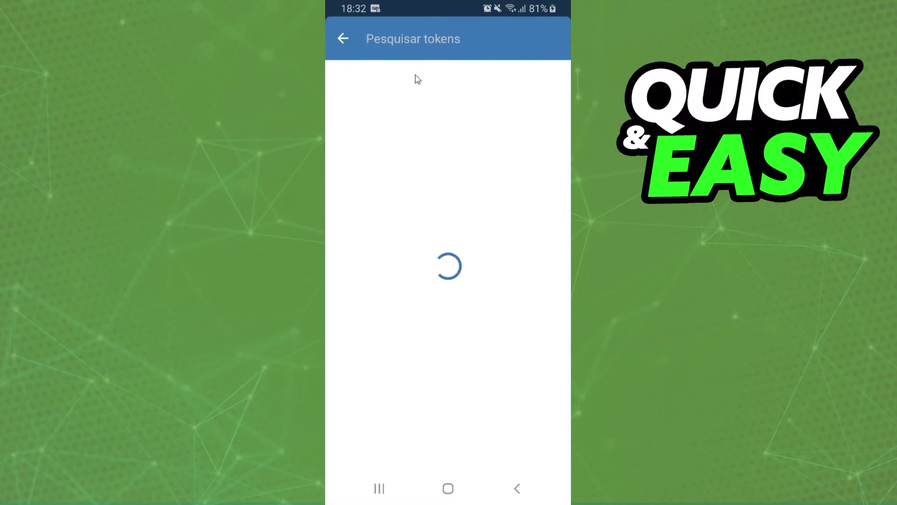
pyautogui.write('uniswap')
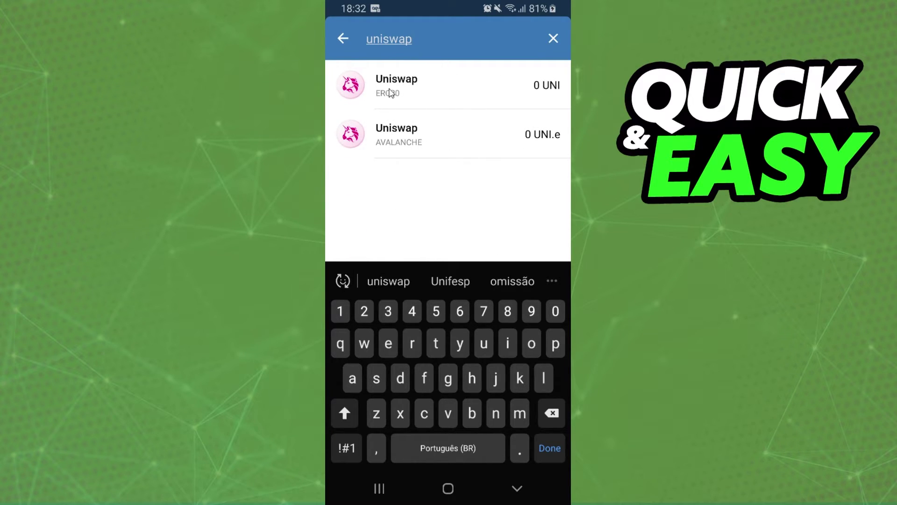
pyautogui.click(420, 85)
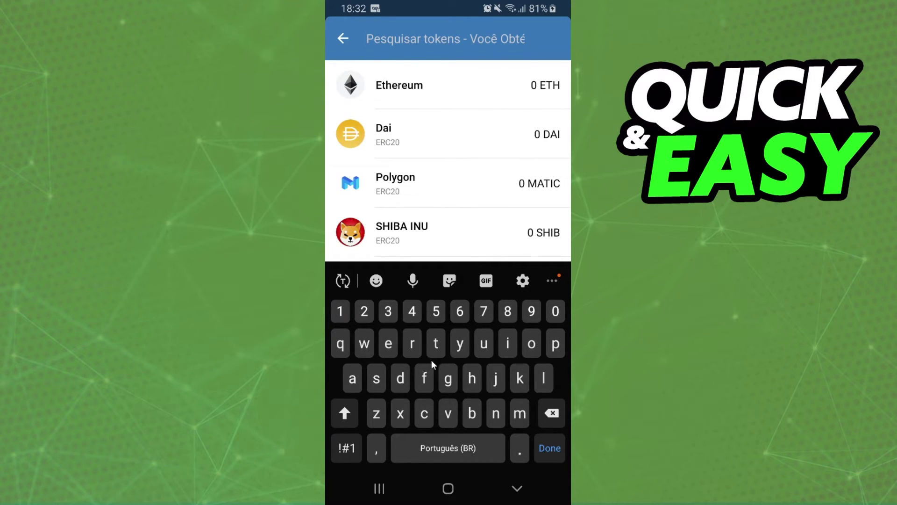
pyautogui.write('bnb')
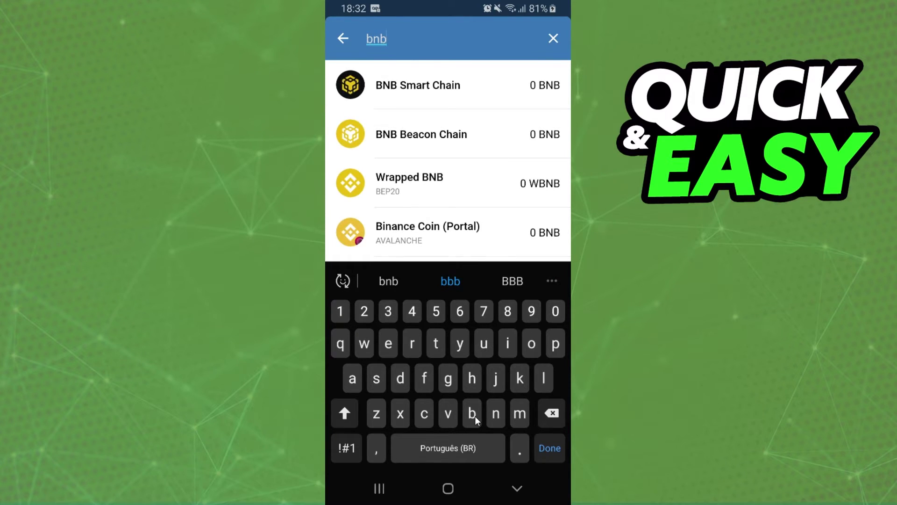
# - Choose BNB Smart Chain as the token to receive for UNI
pyautogui.click(430, 99)
# - Enter 100 UNI as the payment amount and hide the keypad to see the ~1.884 BNB quote
pyautogui.click(378, 107)
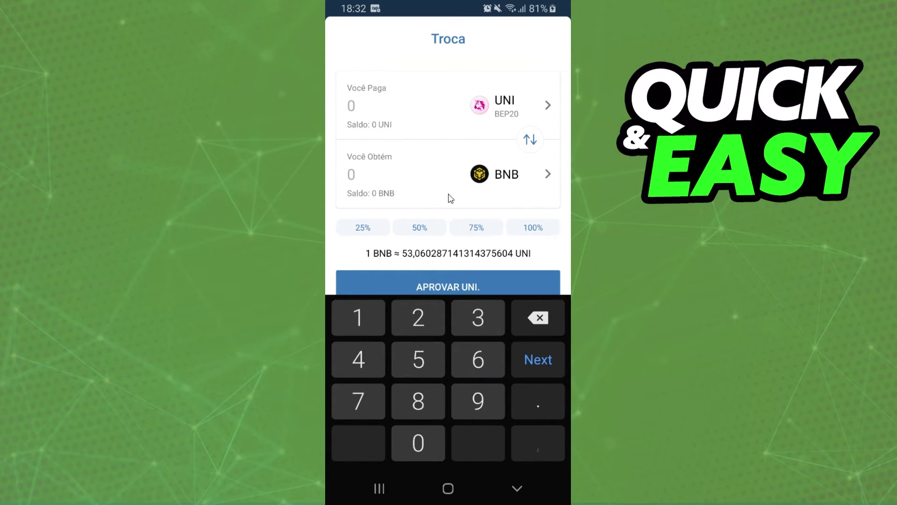
pyautogui.click(358, 318)
pyautogui.click(419, 443)
pyautogui.click(418, 443)
pyautogui.click(519, 486)
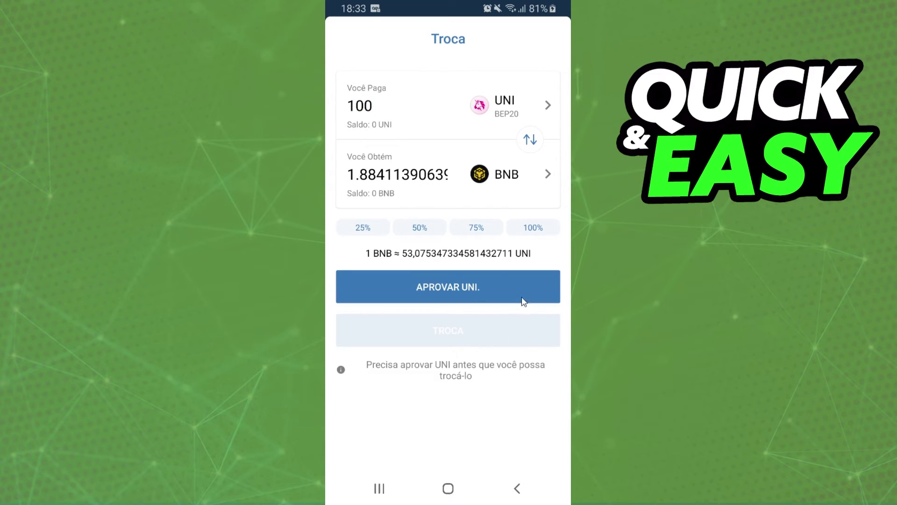
# - Open the Approve UNI contract call showing the 0.000356 BNB network fee
pyautogui.click(478, 286)
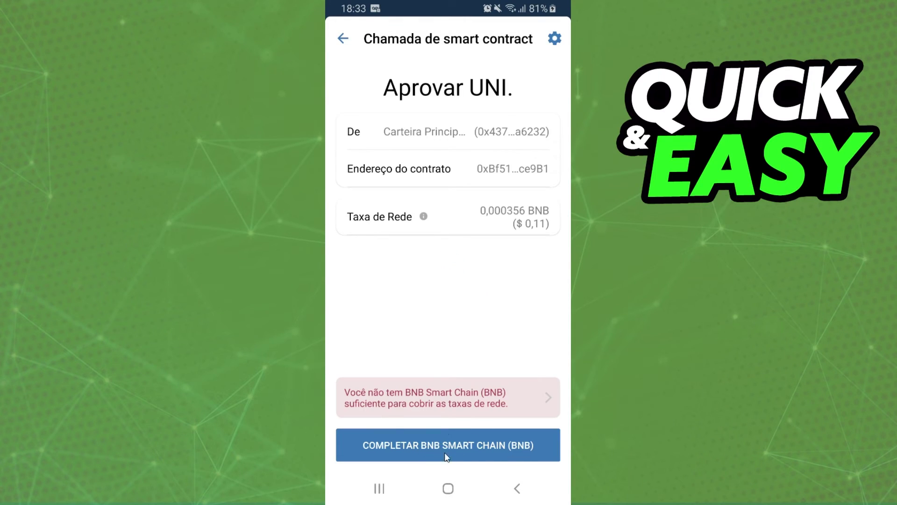